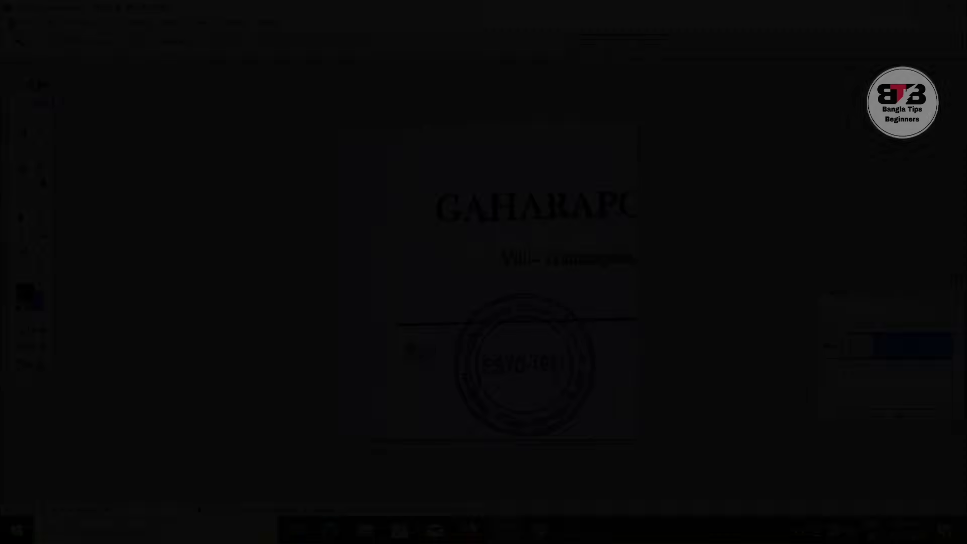
{"action": "scroll", "coordinate": [565, 375], "scroll_direction": "down", "scroll_amount": 1}
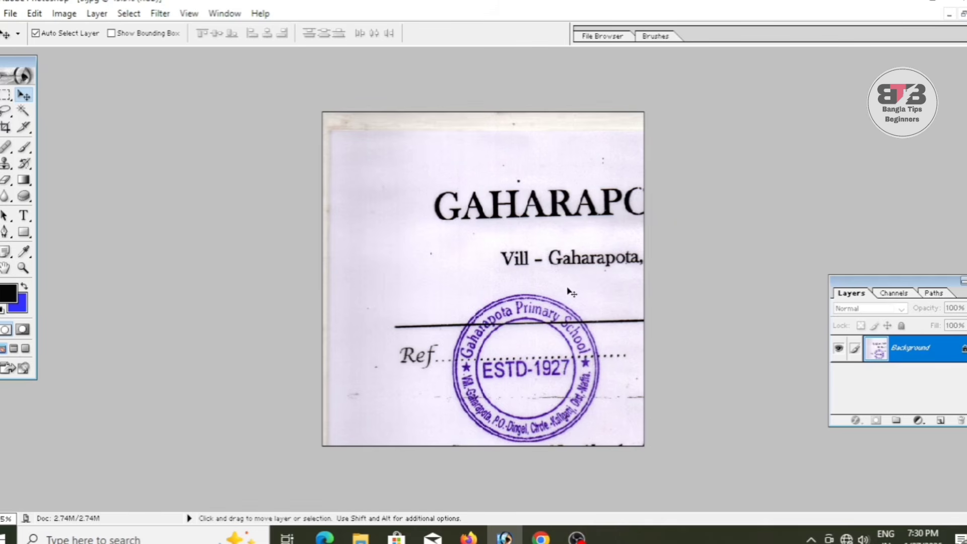
{"action": "scroll", "coordinate": [567, 289], "scroll_direction": "up", "scroll_amount": 2}
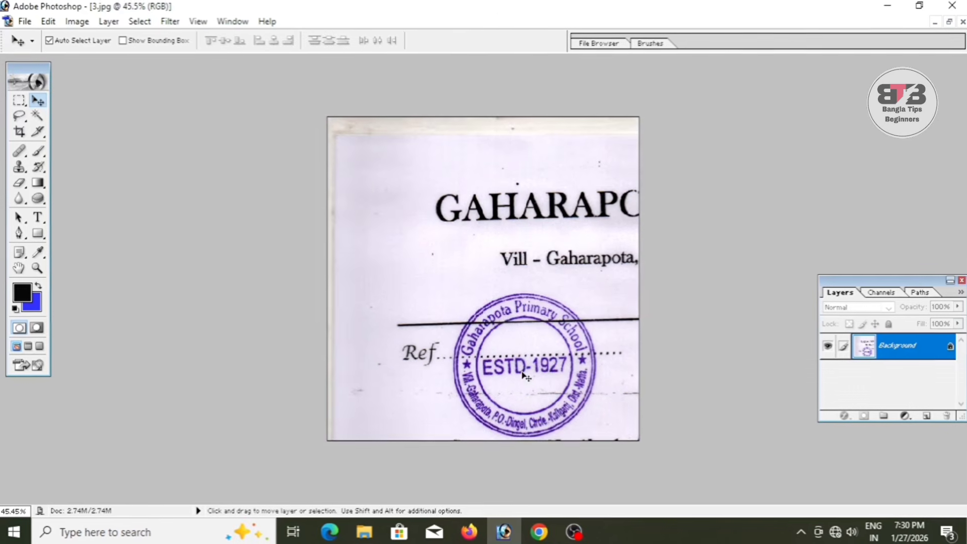
{"action": "scroll", "coordinate": [523, 373], "scroll_direction": "up", "scroll_amount": 1}
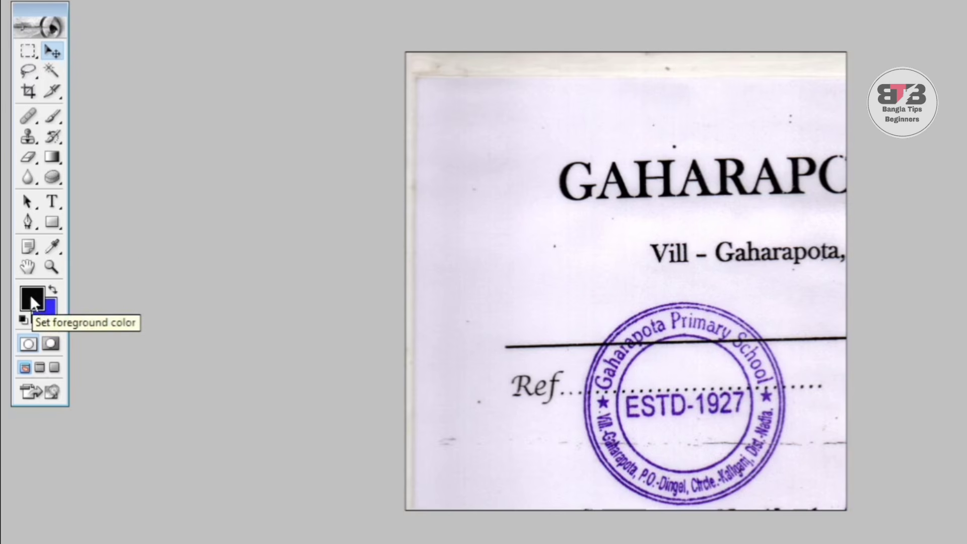
Step: Set the background color to pure white (FFFFFF) in the Color Picker
{"action": "left_click", "coordinate": [47, 316]}
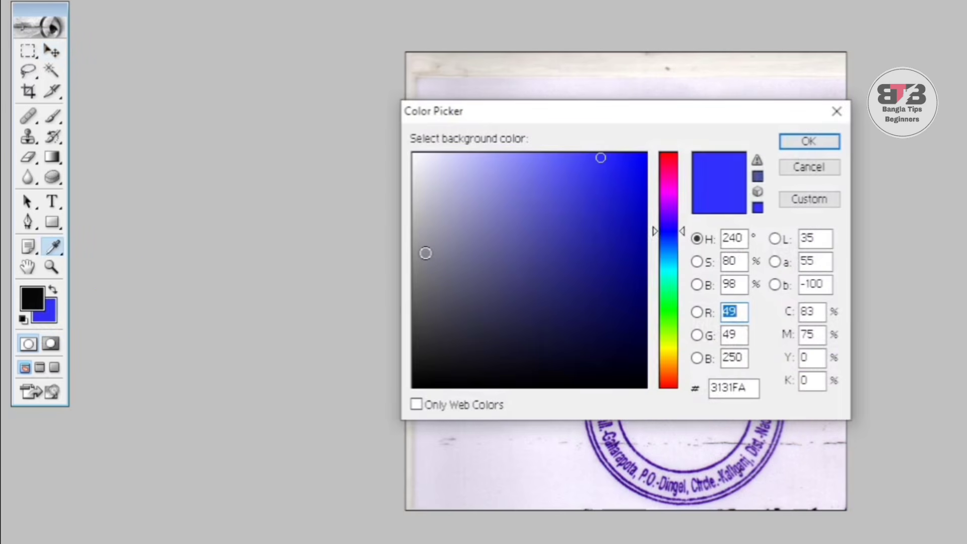
{"action": "left_click", "coordinate": [809, 167]}
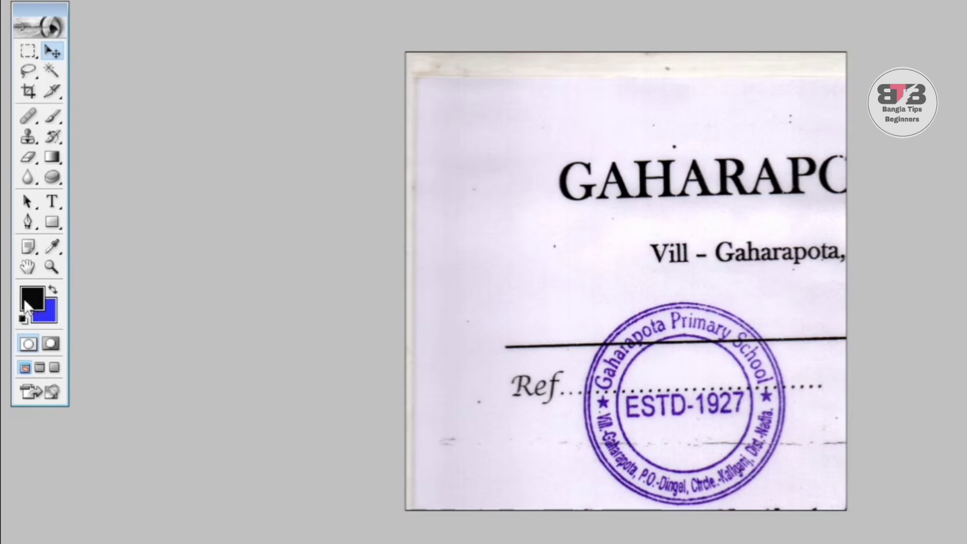
{"action": "left_click", "coordinate": [48, 319]}
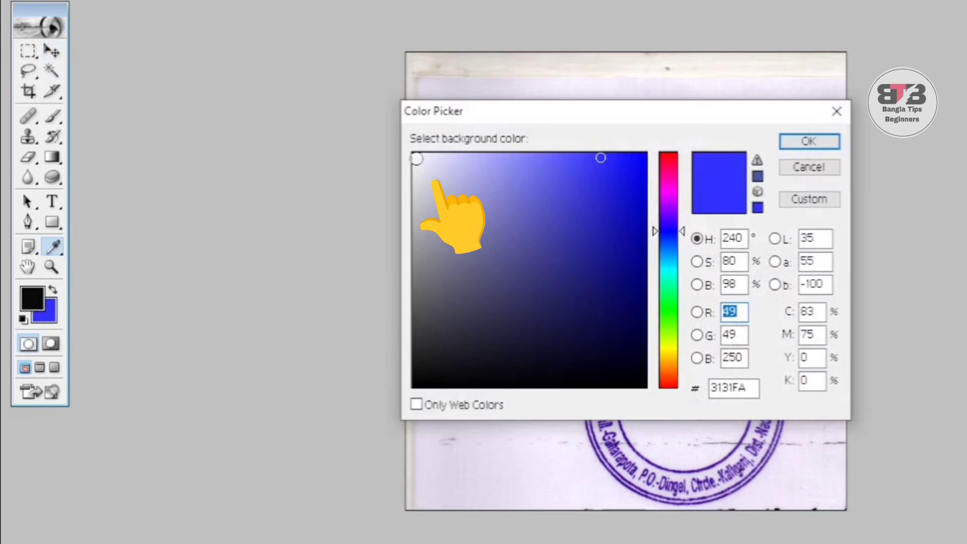
{"action": "left_click", "coordinate": [415, 156]}
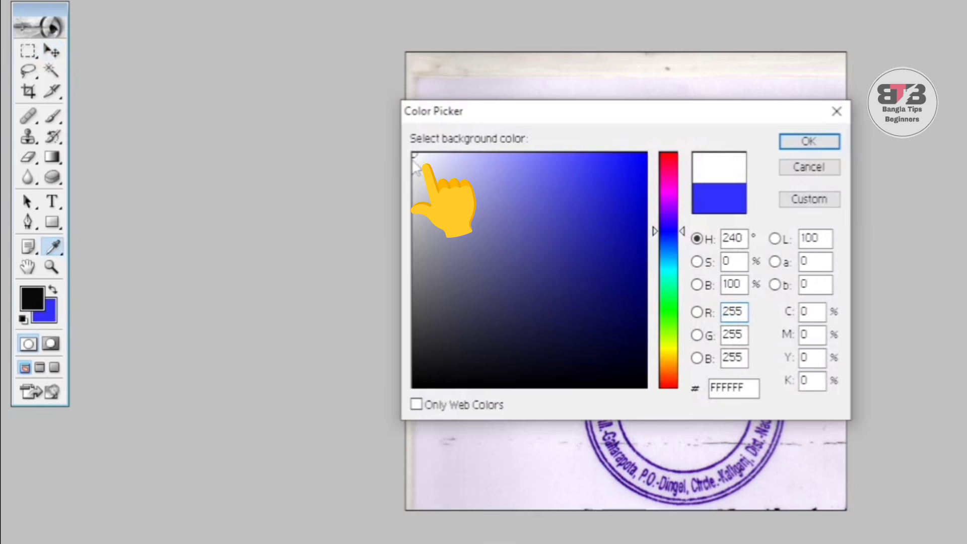
{"action": "left_click", "coordinate": [802, 145]}
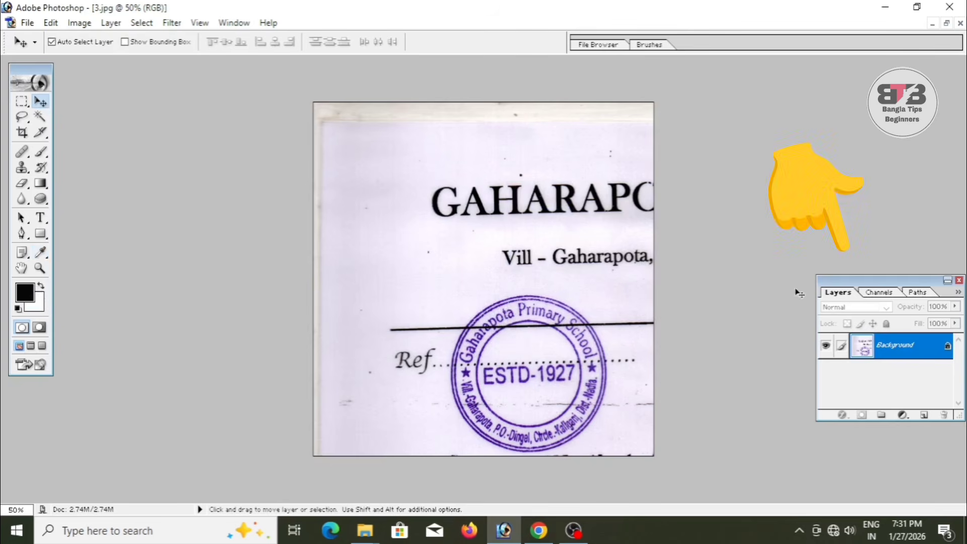
Step: Reposition the Layers palette slightly and check that Layers is enabled in the list of displayed palettes
{"action": "left_click_drag", "start_coordinate": [850, 282], "coordinate": [832, 291]}
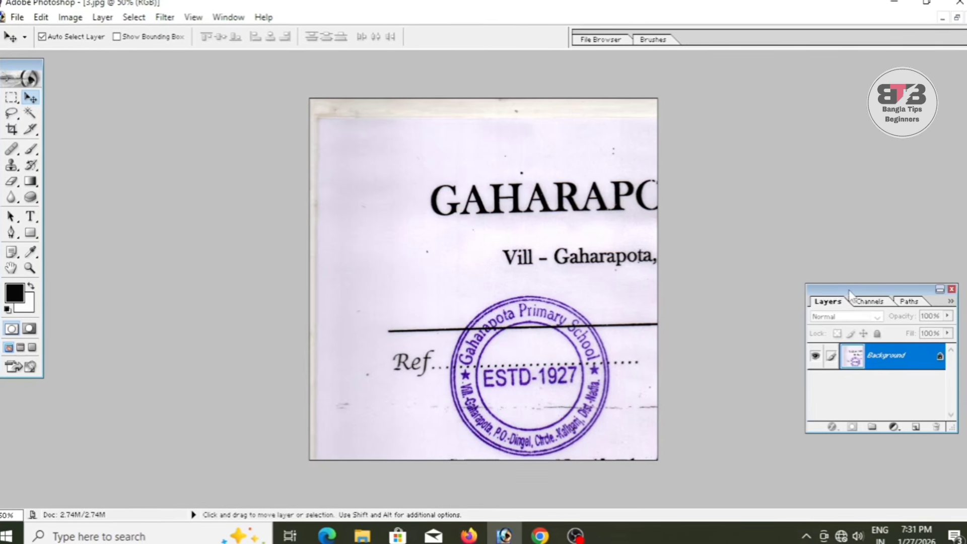
{"action": "left_click_drag", "start_coordinate": [849, 290], "coordinate": [850, 297]}
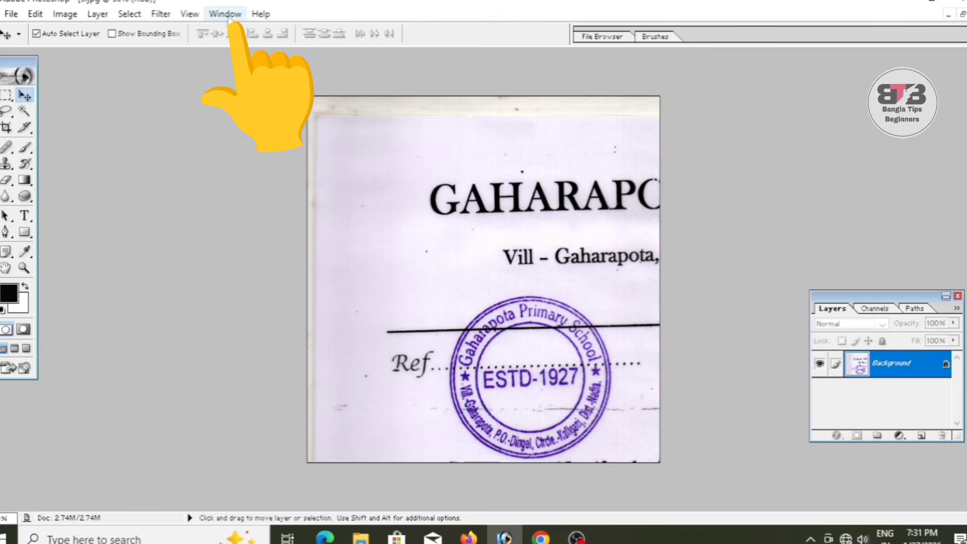
{"action": "left_click", "coordinate": [225, 14]}
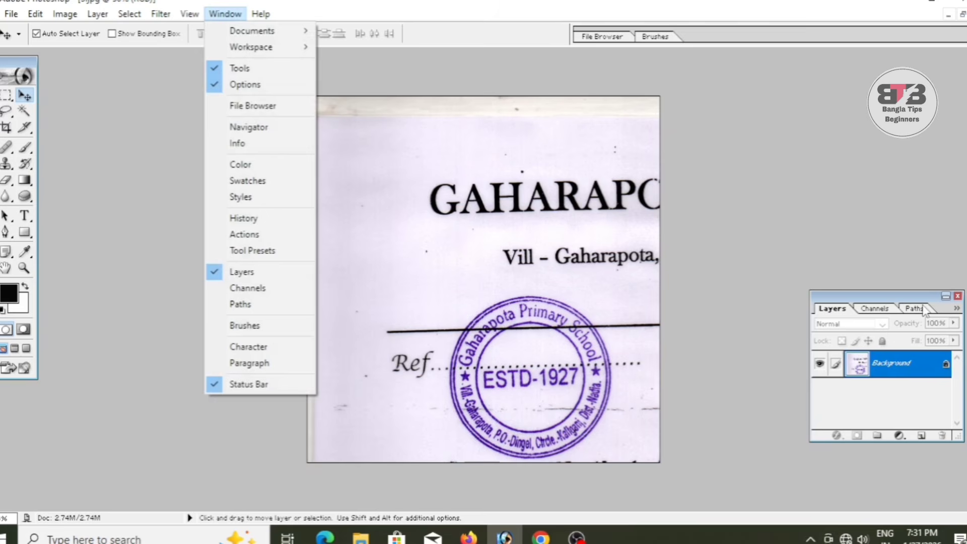
{"action": "mouse_move", "coordinate": [237, 40]}
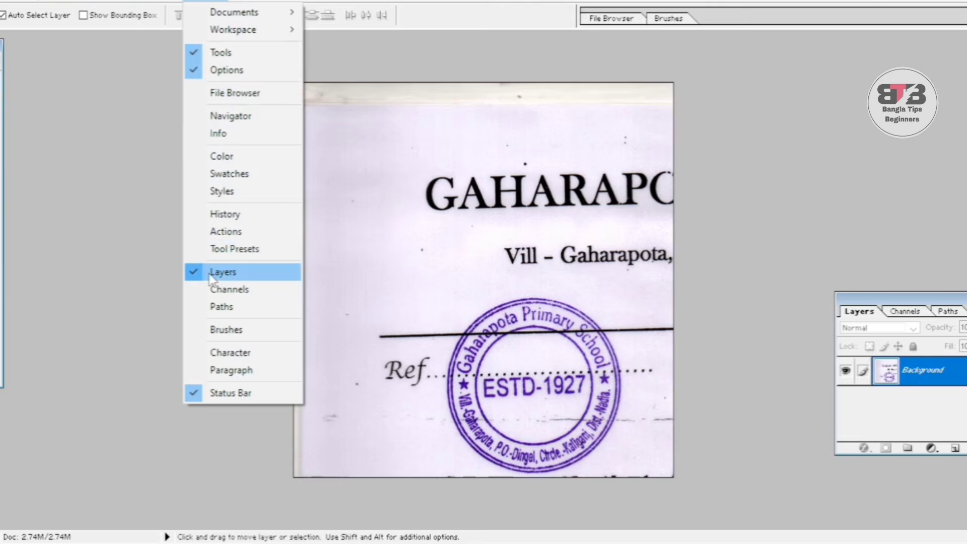
{"action": "left_click", "coordinate": [948, 301]}
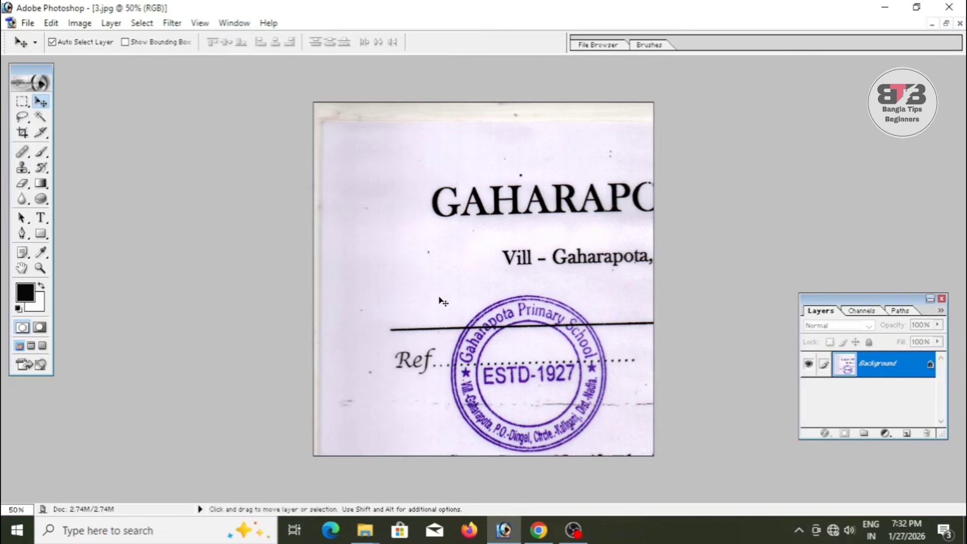
Step: Start a Color Range selection with Sampled Colors and sample the purple ink of the round school stamp
{"action": "scroll", "coordinate": [437, 298], "scroll_direction": "up", "scroll_amount": 1}
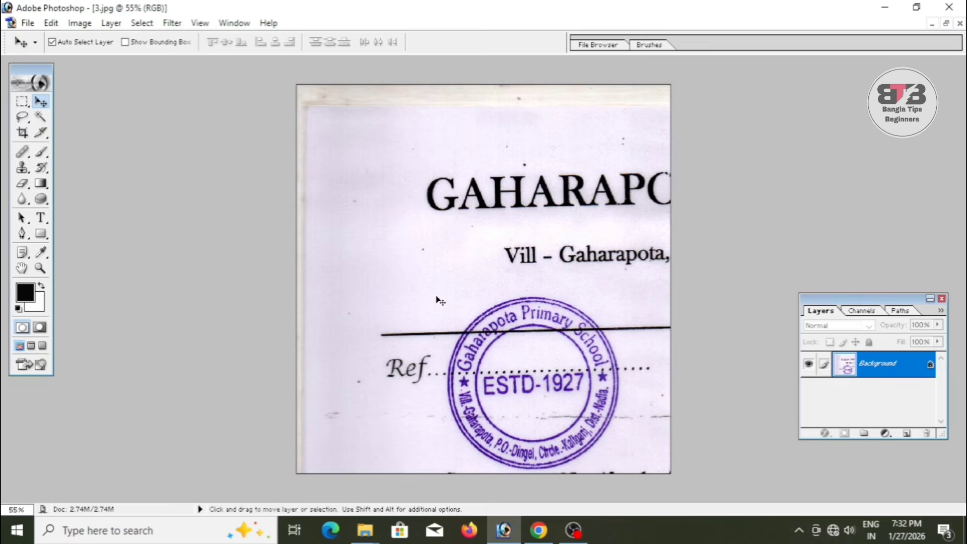
{"action": "scroll", "coordinate": [437, 298], "scroll_direction": "down", "scroll_amount": 2}
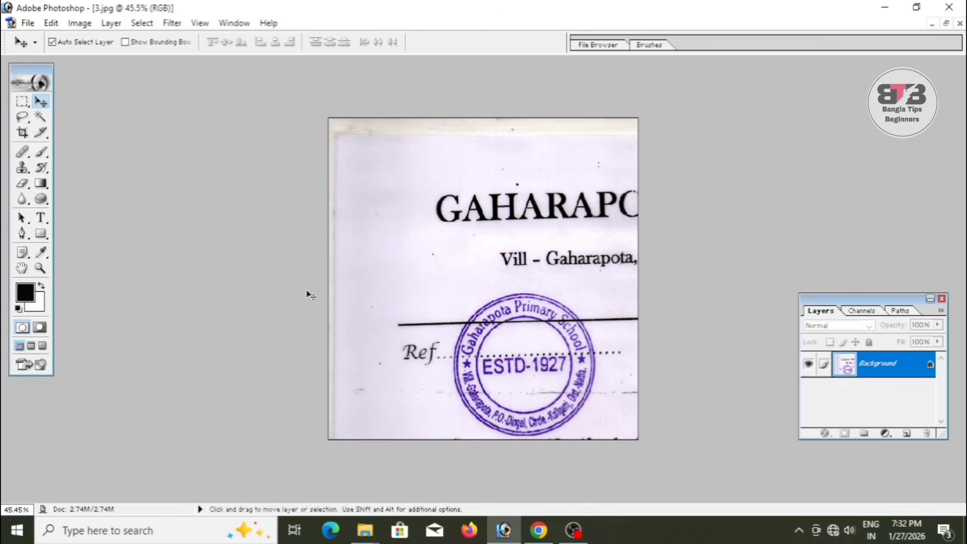
{"action": "left_click", "coordinate": [135, 18]}
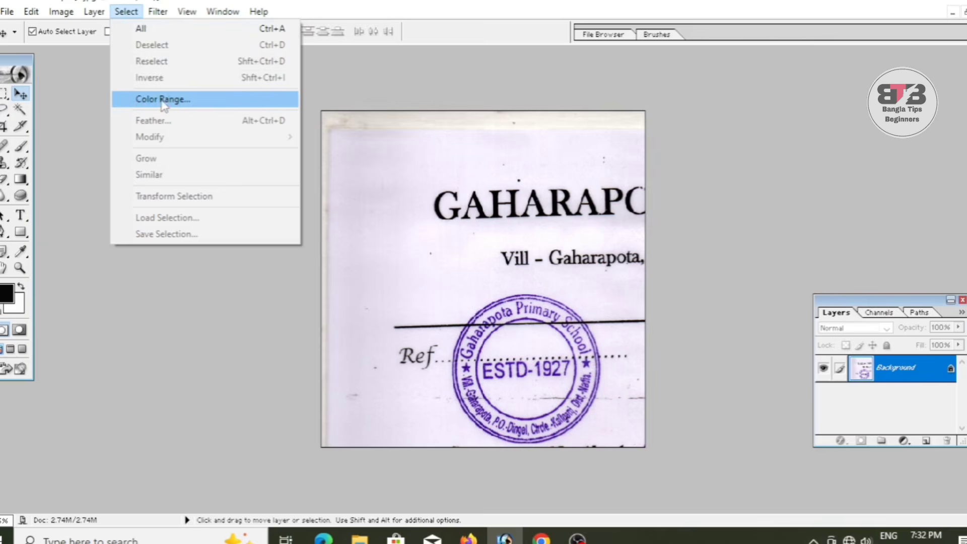
{"action": "left_click", "coordinate": [176, 101]}
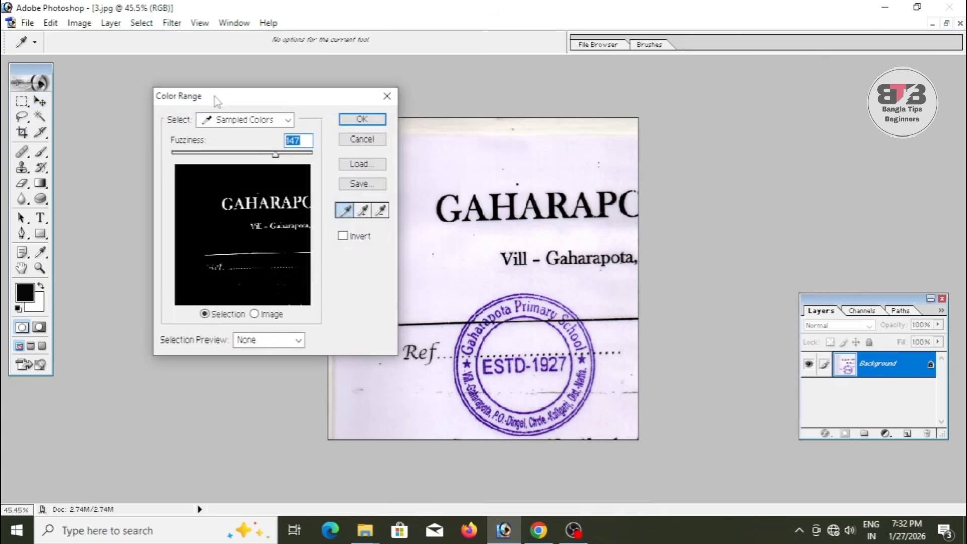
{"action": "left_click_drag", "start_coordinate": [217, 100], "coordinate": [229, 97]}
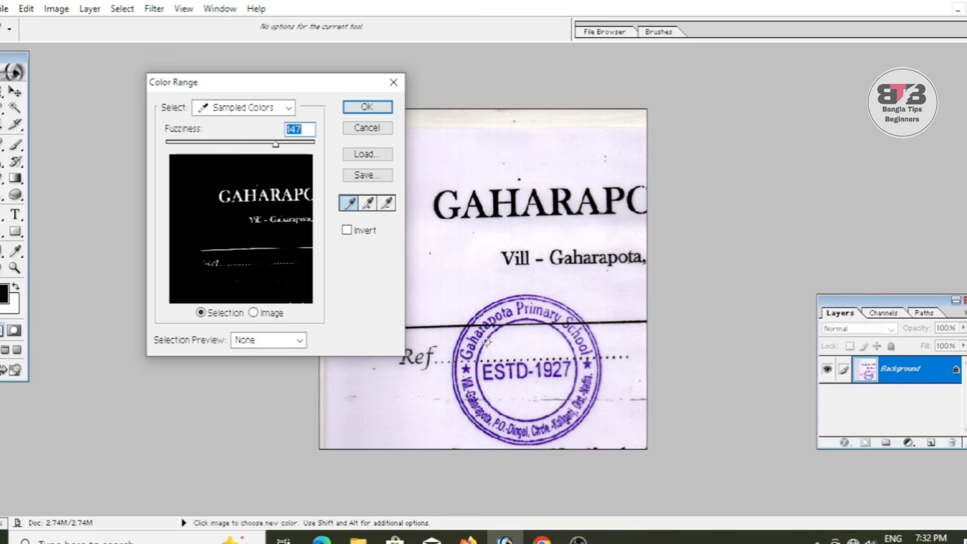
{"action": "left_click_drag", "start_coordinate": [215, 80], "coordinate": [217, 71]}
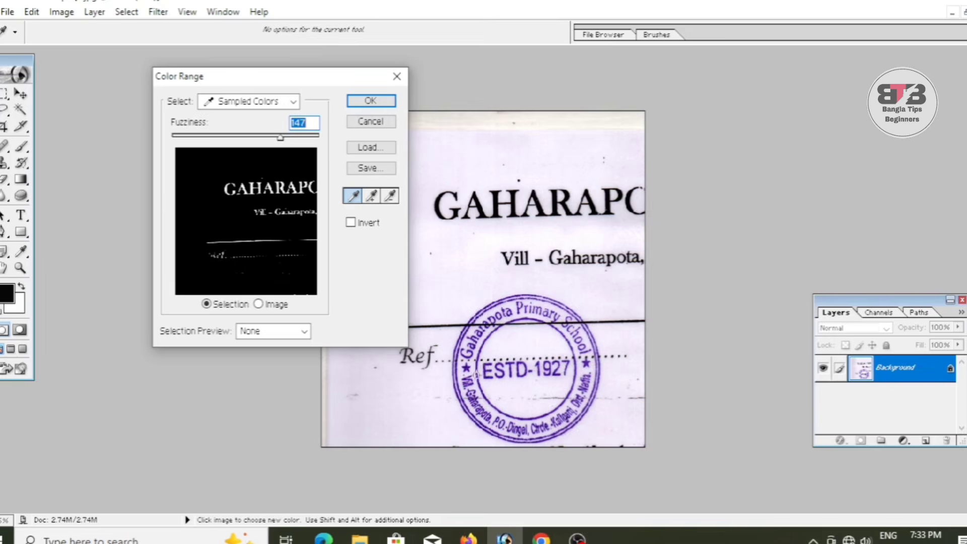
{"action": "left_click", "coordinate": [485, 370]}
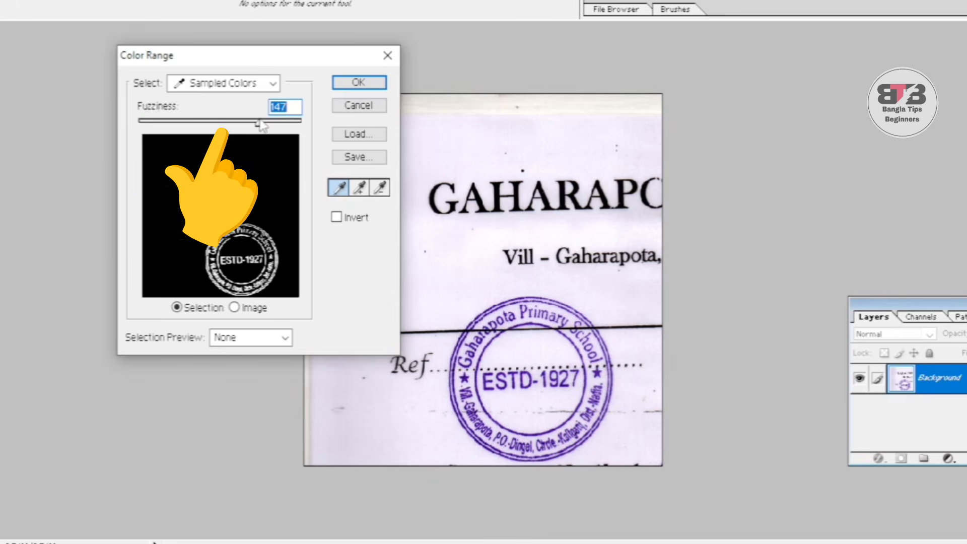
Step: Set the Color Range fuzziness to 116, apply the selection and delete the selected purple stamp pixels
{"action": "mouse_move", "coordinate": [258, 123]}
{"action": "left_mouse_down"}
{"action": "mouse_move", "coordinate": [277, 123]}
{"action": "mouse_move", "coordinate": [245, 122]}
{"action": "left_mouse_up"}
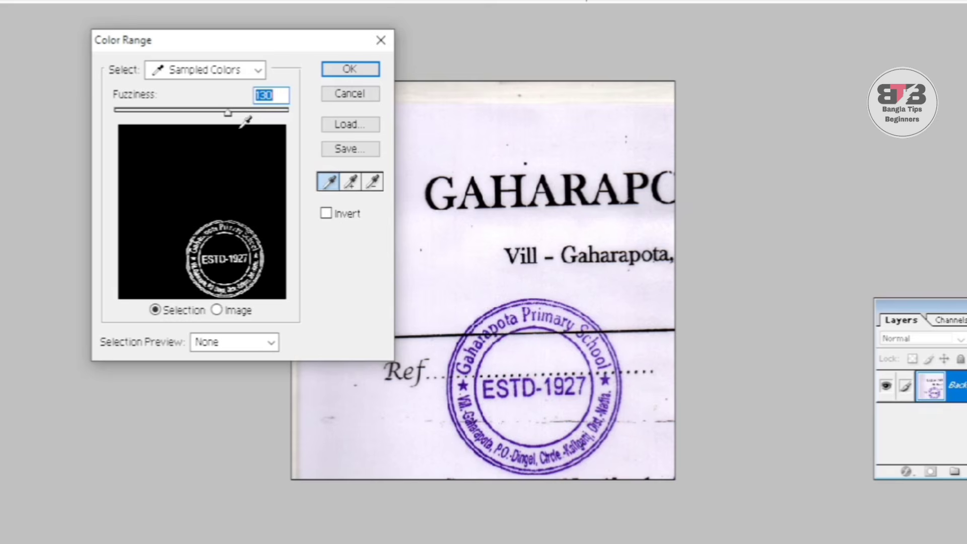
{"action": "mouse_move", "coordinate": [228, 116]}
{"action": "left_mouse_down"}
{"action": "mouse_move", "coordinate": [244, 117]}
{"action": "mouse_move", "coordinate": [227, 126]}
{"action": "left_mouse_up"}
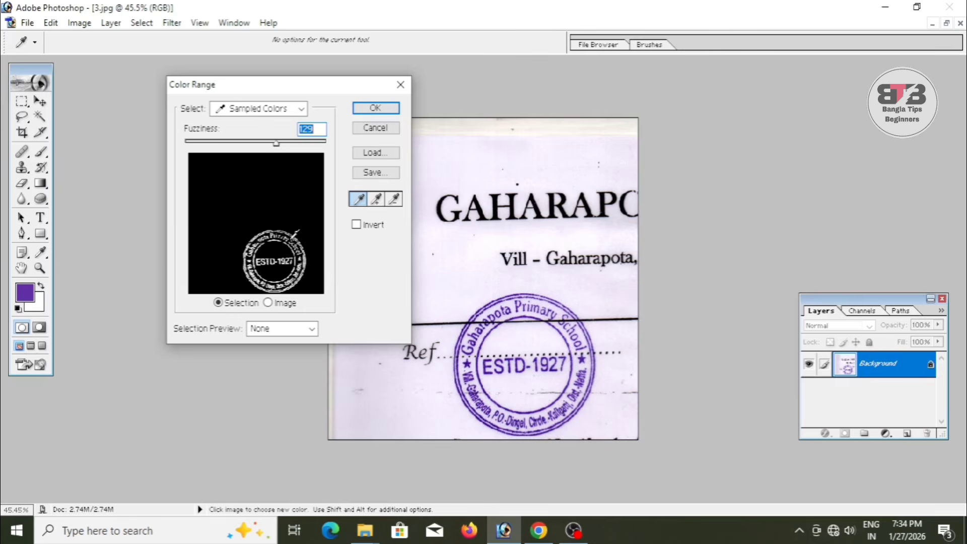
{"action": "mouse_move", "coordinate": [276, 146]}
{"action": "left_mouse_down"}
{"action": "mouse_move", "coordinate": [230, 144]}
{"action": "mouse_move", "coordinate": [288, 143]}
{"action": "mouse_move", "coordinate": [267, 142]}
{"action": "left_mouse_up"}
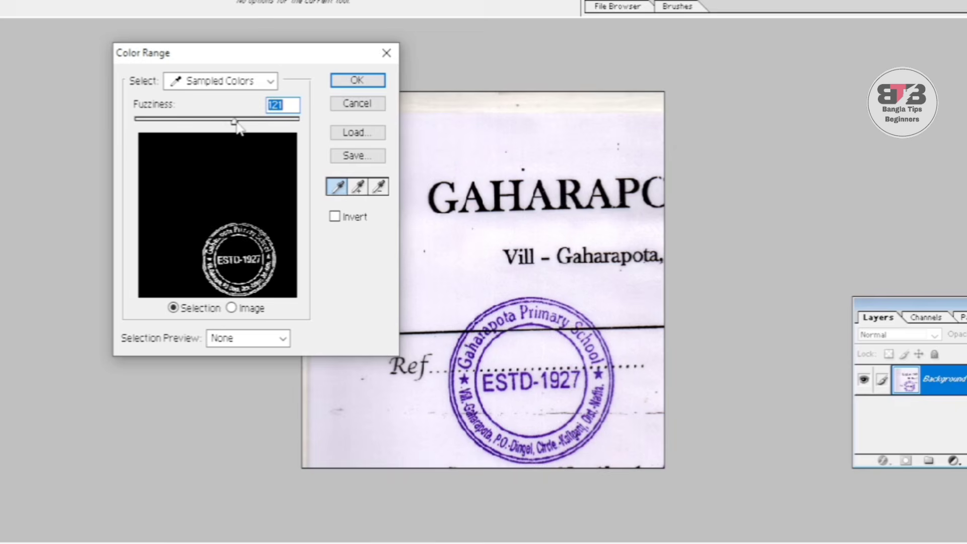
{"action": "left_click_drag", "start_coordinate": [272, 144], "coordinate": [233, 129]}
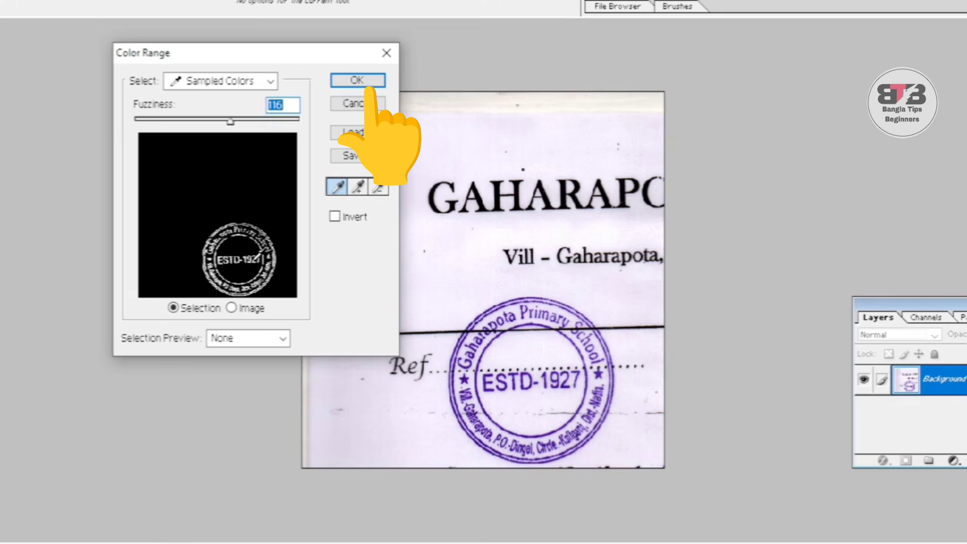
{"action": "left_click", "coordinate": [348, 81]}
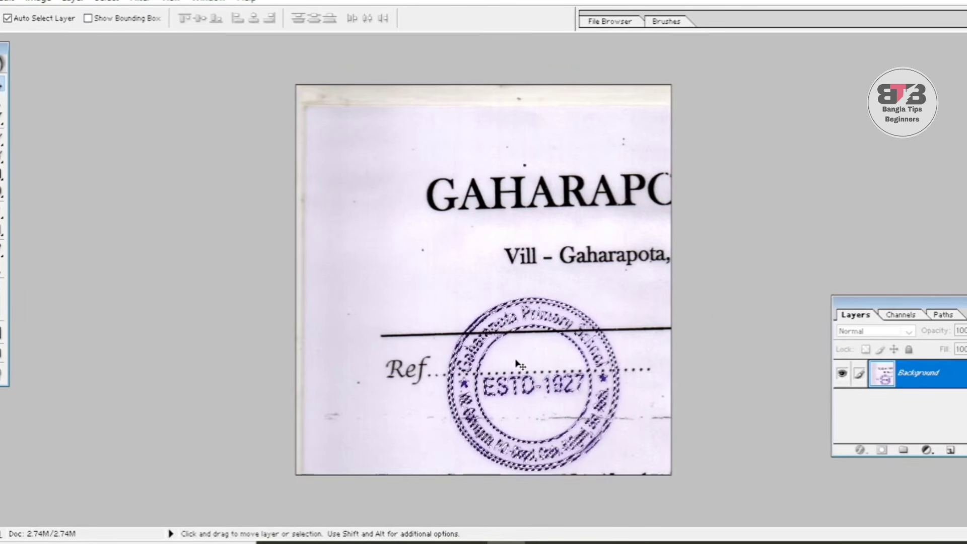
{"action": "key", "text": "Delete"}
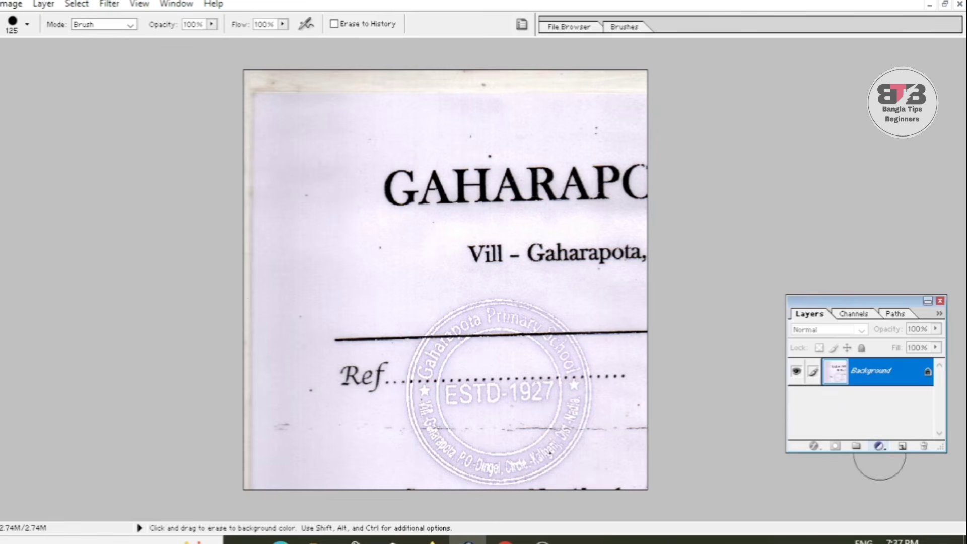
Step: Add a Levels adjustment layer above the Background and set the white input level to 157
{"action": "left_click", "coordinate": [879, 446]}
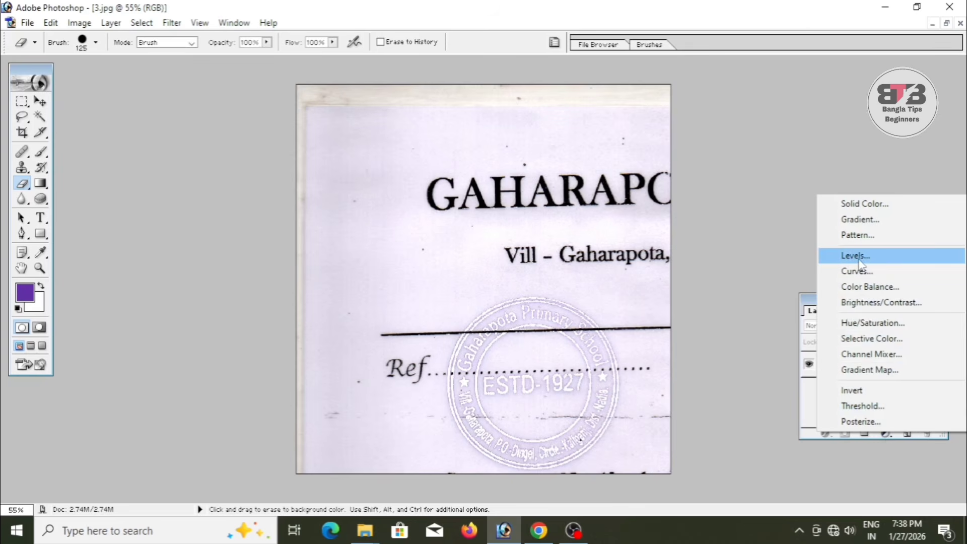
{"action": "left_click", "coordinate": [862, 260]}
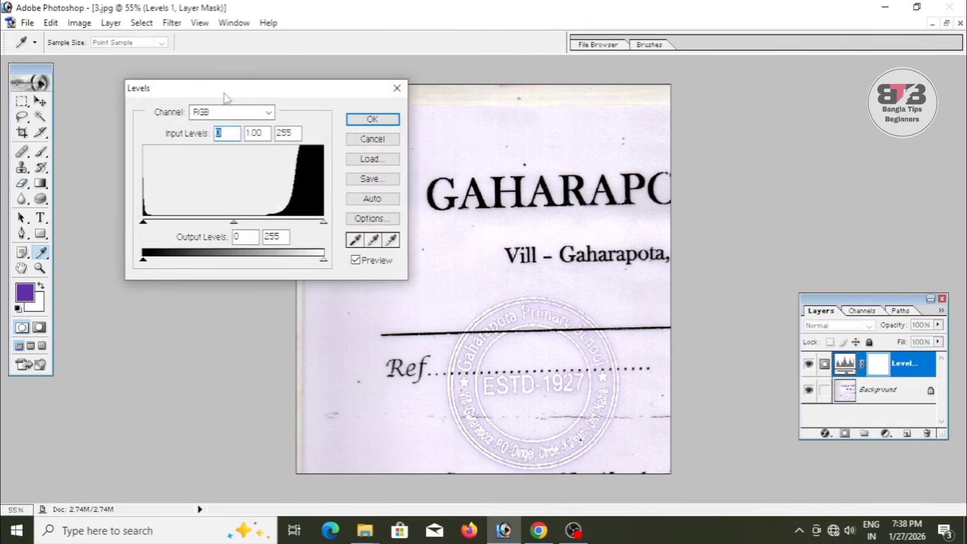
{"action": "left_click_drag", "start_coordinate": [224, 93], "coordinate": [249, 85]}
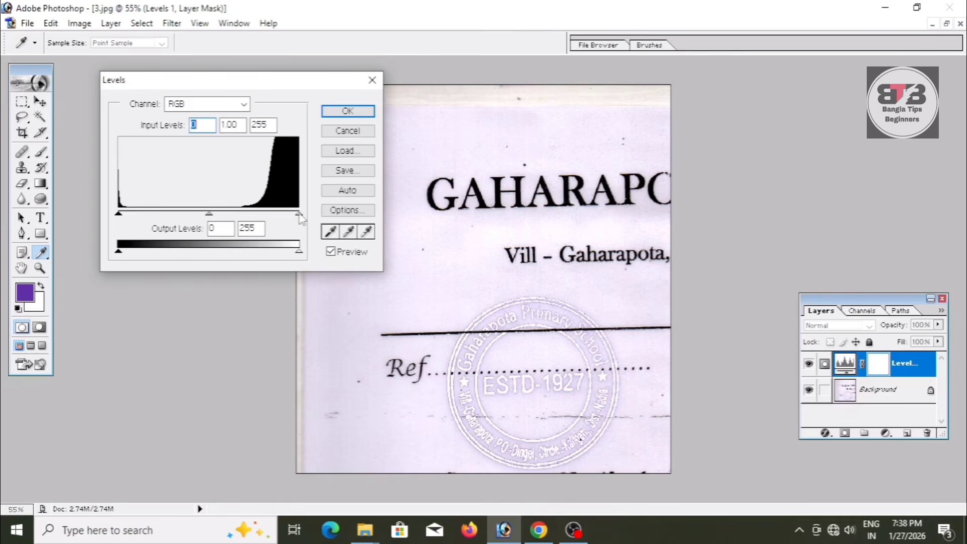
{"action": "left_click_drag", "start_coordinate": [299, 213], "coordinate": [259, 214]}
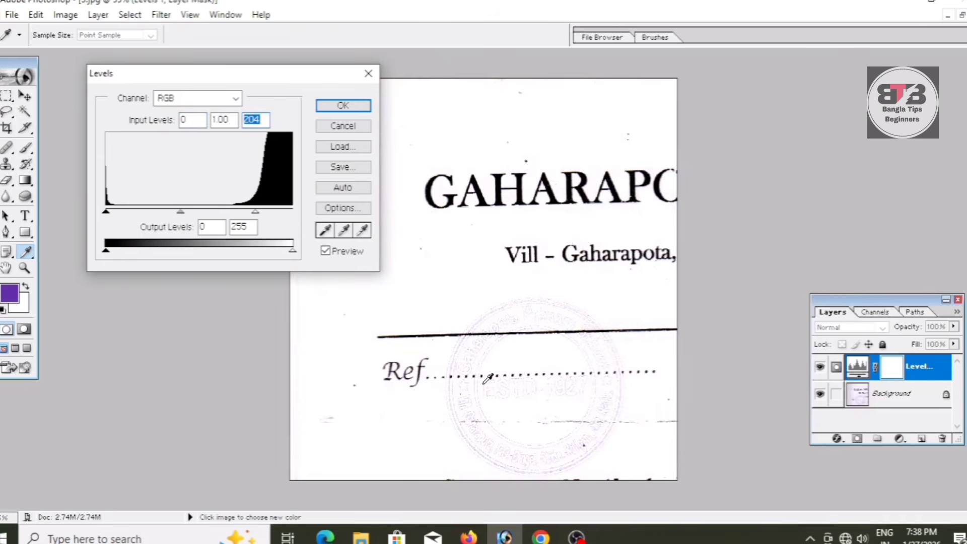
{"action": "left_click_drag", "start_coordinate": [255, 214], "coordinate": [221, 214]}
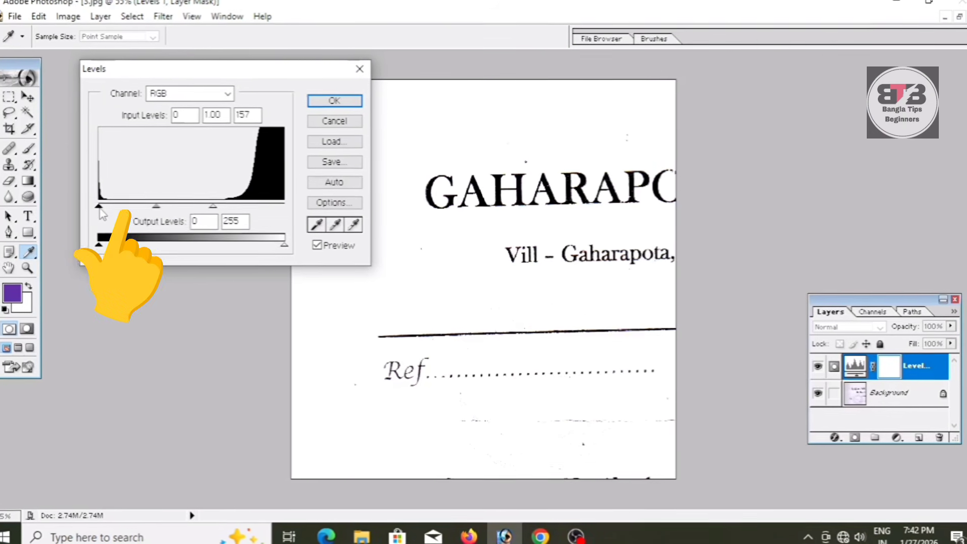
Step: Set the black input level of the Levels adjustment to 21, apply it and switch to the Move tool
{"action": "left_click_drag", "start_coordinate": [96, 206], "coordinate": [105, 206]}
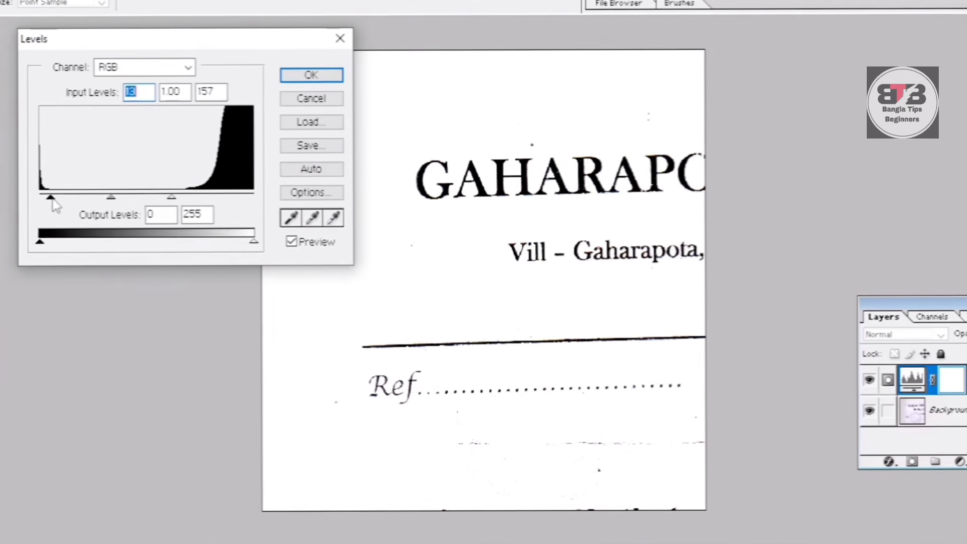
{"action": "left_click_drag", "start_coordinate": [53, 198], "coordinate": [59, 198]}
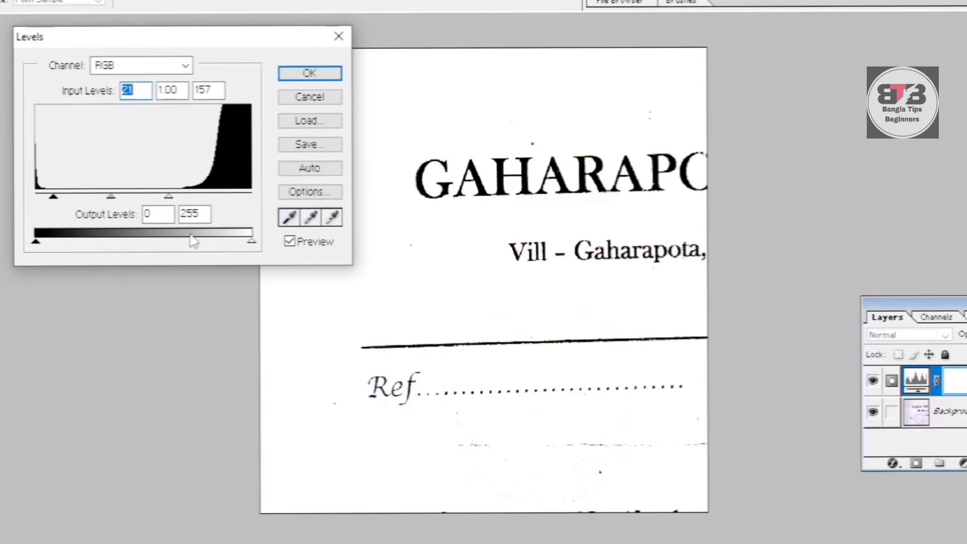
{"action": "left_click", "coordinate": [305, 75]}
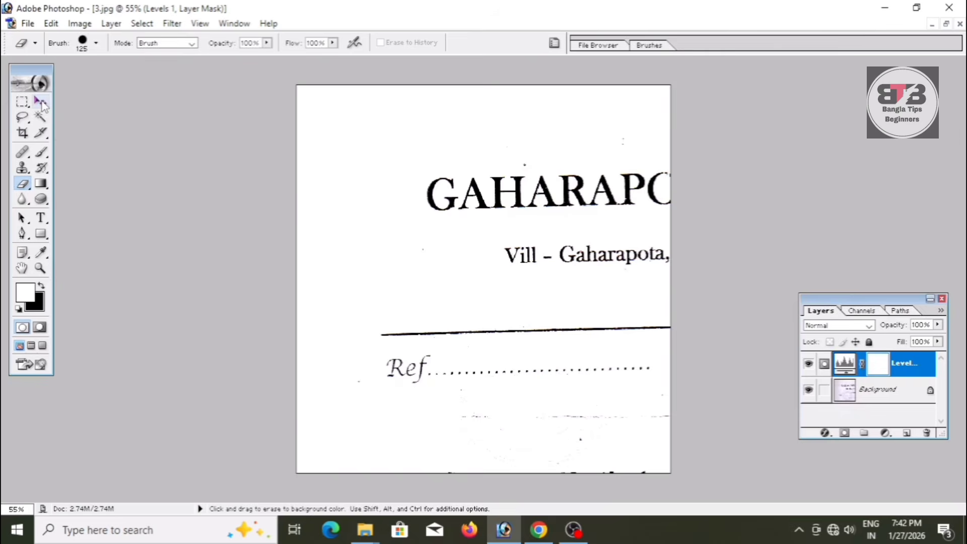
{"action": "left_click", "coordinate": [40, 103]}
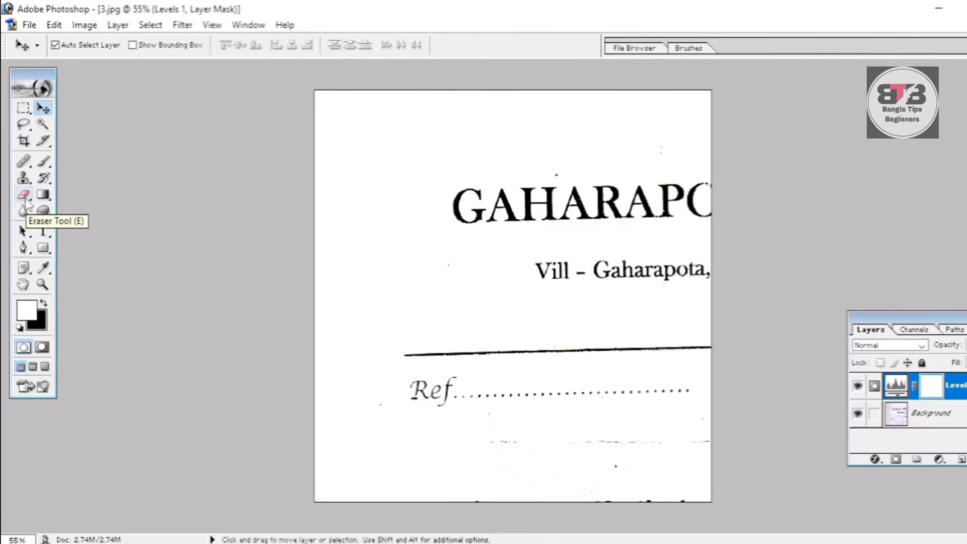
Step: Erase the Levels layer mask over the GAHARAPO heading, the "Vill - Gaharapota" line and the word "Ref" with the Eraser tool
{"action": "left_click", "coordinate": [23, 195]}
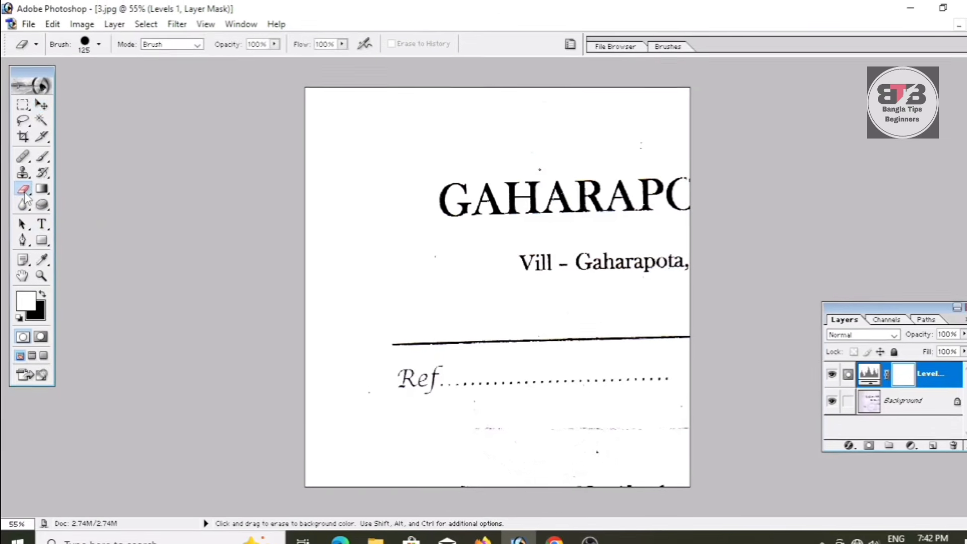
{"action": "right_click", "coordinate": [24, 195]}
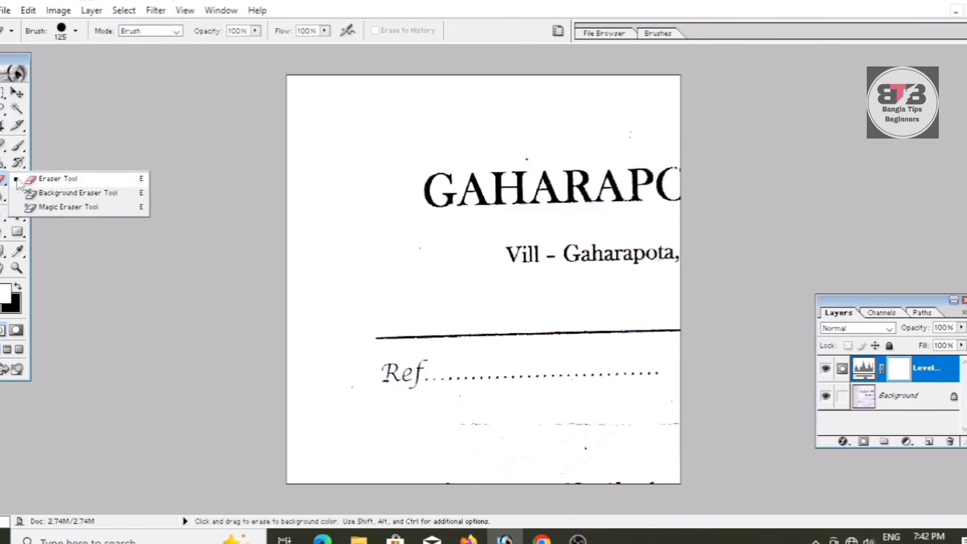
{"action": "left_click", "coordinate": [59, 180]}
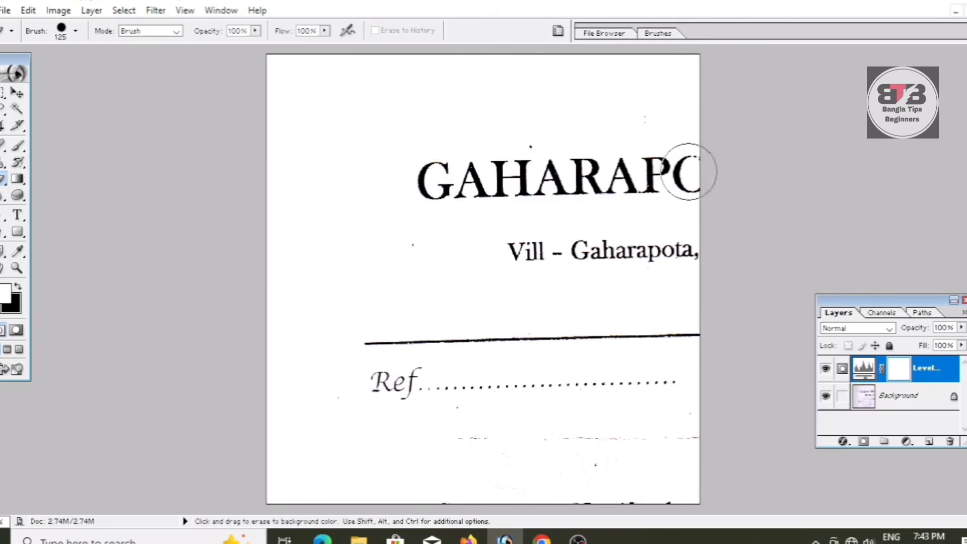
{"action": "mouse_move", "coordinate": [425, 190]}
{"action": "left_mouse_down"}
{"action": "mouse_move", "coordinate": [532, 174]}
{"action": "mouse_move", "coordinate": [687, 174]}
{"action": "left_mouse_up"}
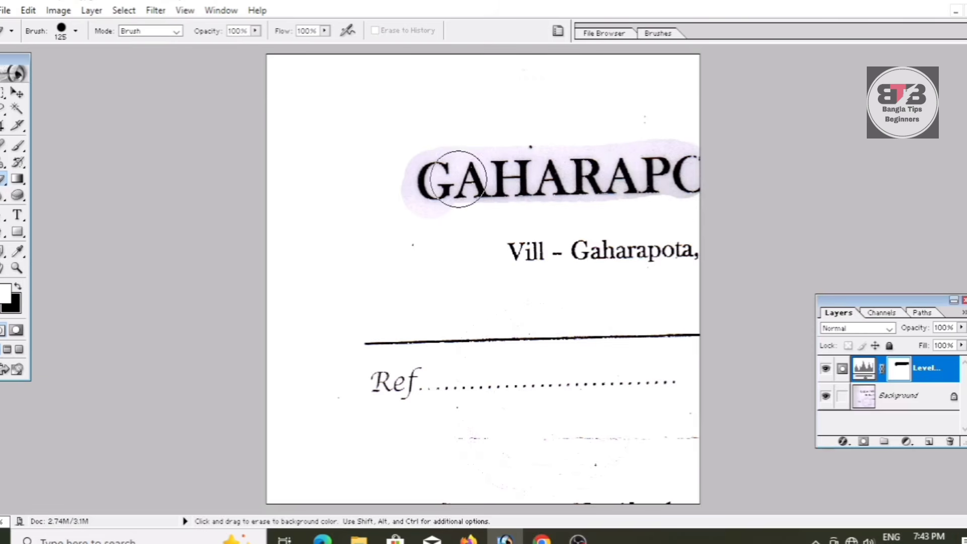
{"action": "left_click_drag", "start_coordinate": [523, 251], "coordinate": [659, 252]}
{"action": "left_click", "coordinate": [398, 383]}
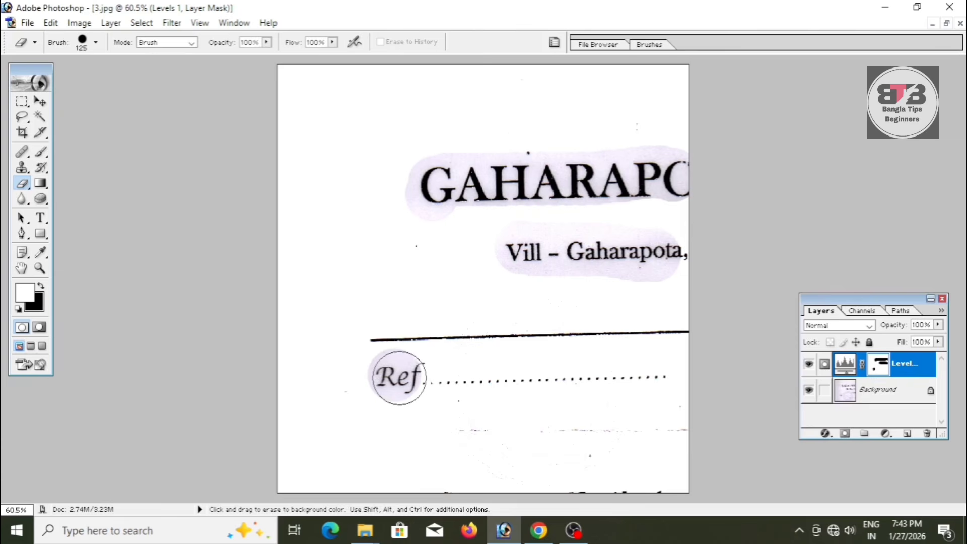
Step: Merge the Levels adjustment layer down into the Background layer
{"action": "scroll", "coordinate": [399, 378], "scroll_direction": "down", "scroll_amount": 2}
{"action": "scroll", "coordinate": [399, 378], "scroll_direction": "up", "scroll_amount": 1}
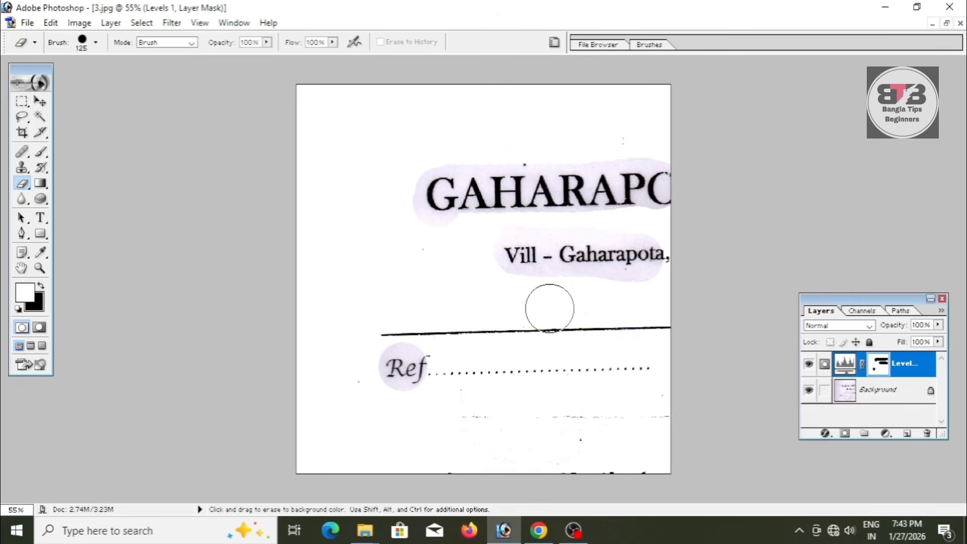
{"action": "scroll", "coordinate": [548, 309], "scroll_direction": "up", "scroll_amount": 1}
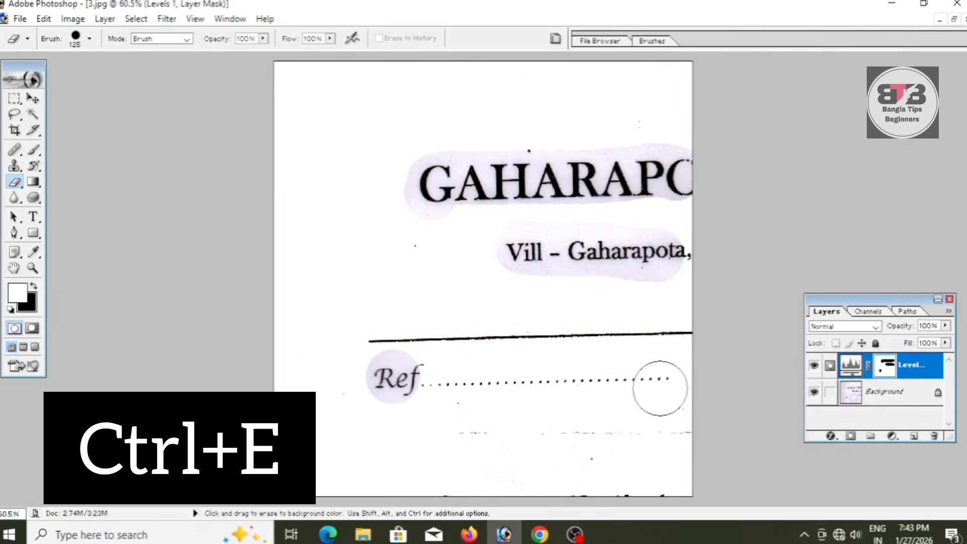
{"action": "key", "text": "ctrl+e"}
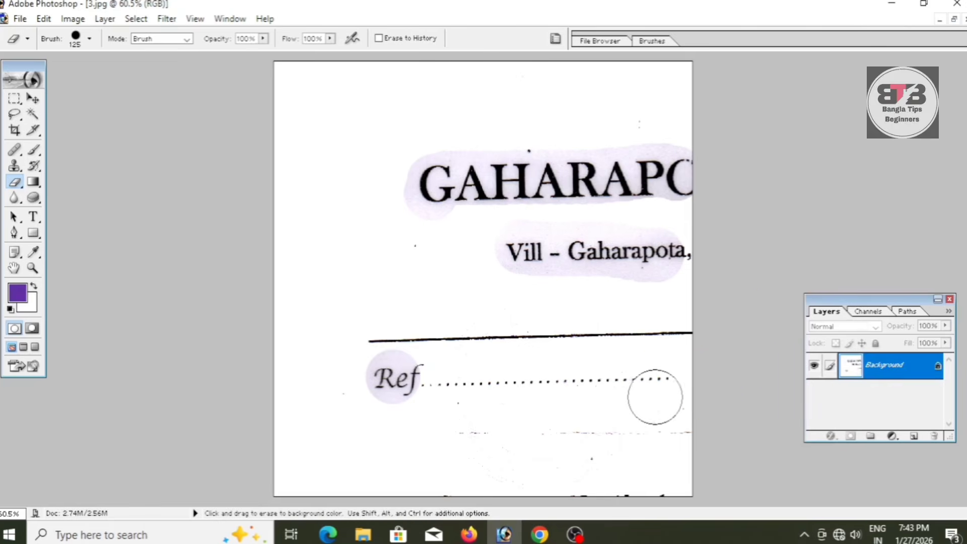
Step: Lighten the lavender patches around the heading, the "Vill" line and "Ref" using the Dodge tool with range Highlights and an enlarged brush
{"action": "left_click", "coordinate": [35, 198]}
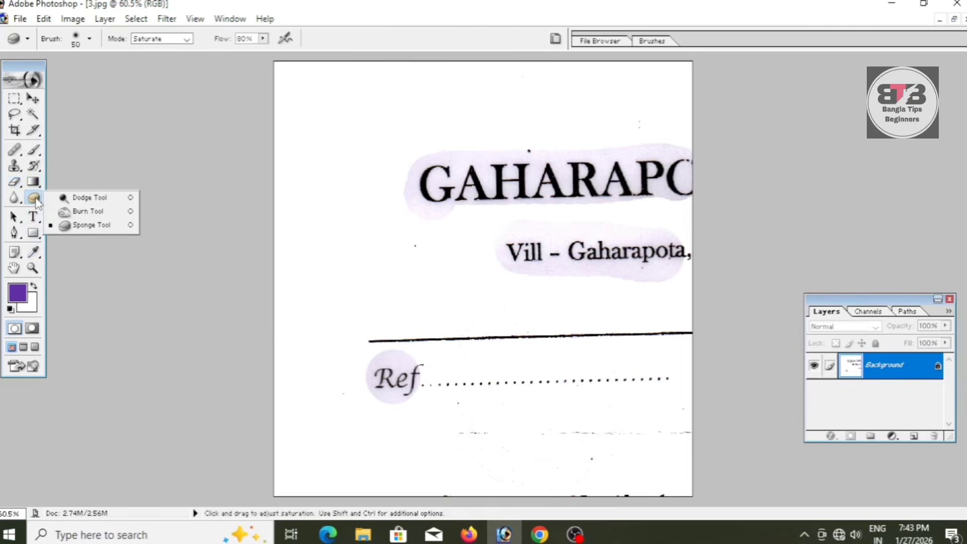
{"action": "left_click", "coordinate": [84, 198]}
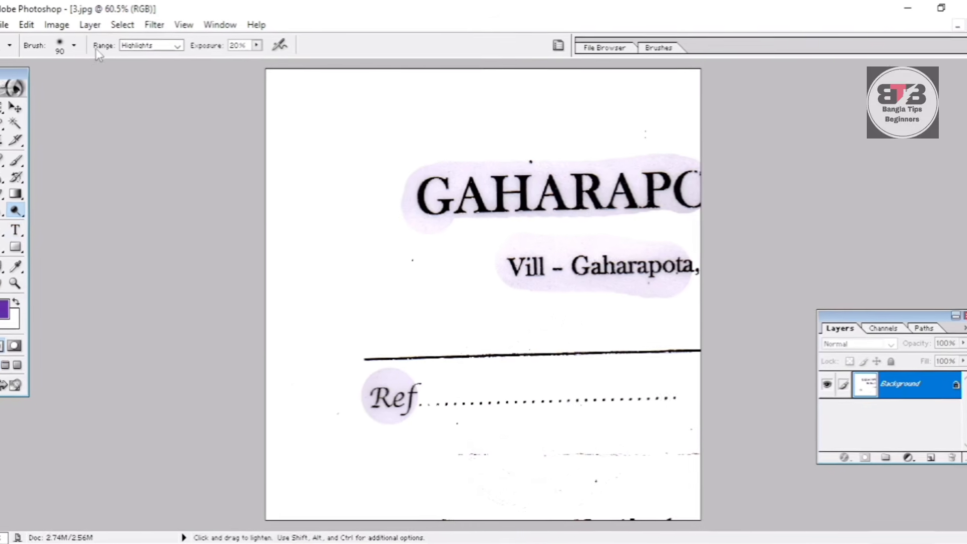
{"action": "left_click", "coordinate": [142, 47]}
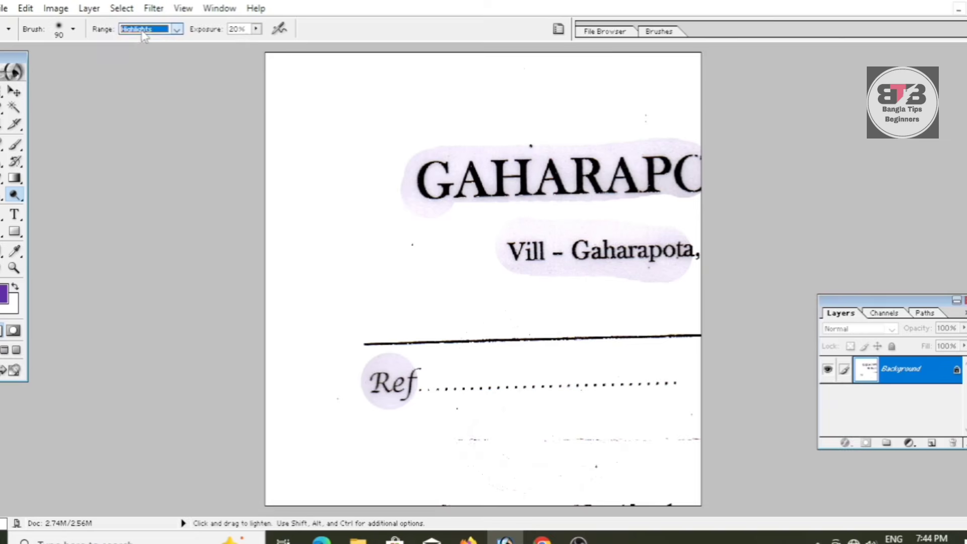
{"action": "left_click", "coordinate": [143, 31]}
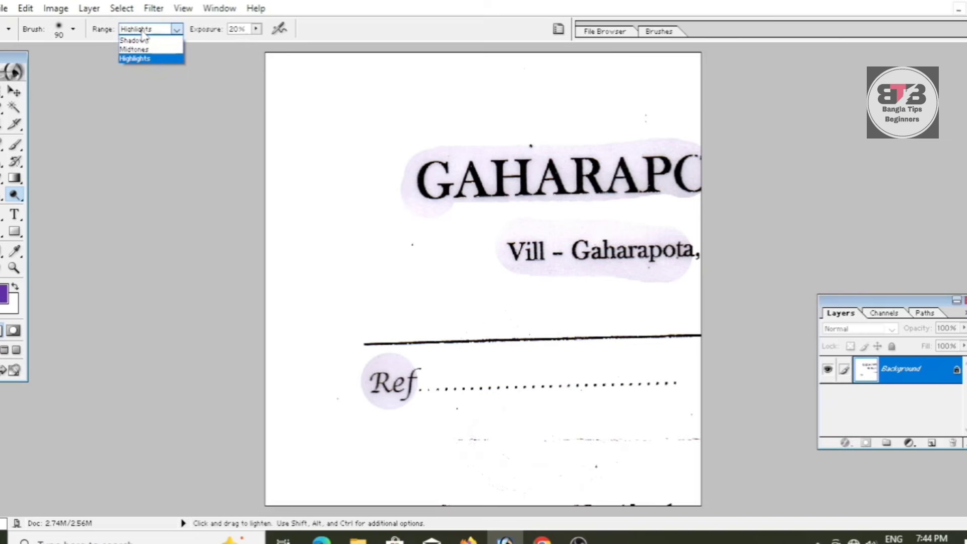
{"action": "left_click", "coordinate": [137, 58]}
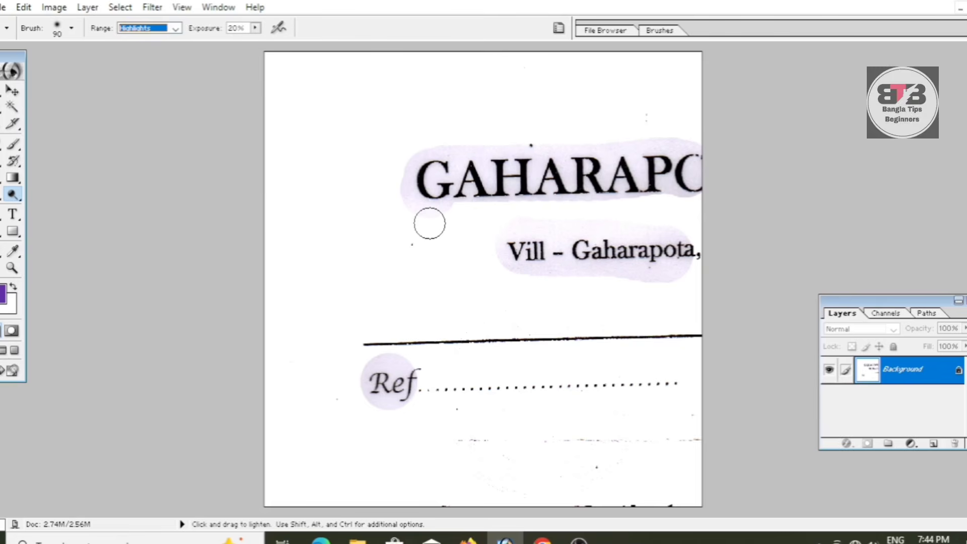
{"action": "key", "text": "bracketright"}
{"action": "key", "text": "bracketright"}
{"action": "key", "text": "bracketright"}
{"action": "key", "text": "bracketright"}
{"action": "mouse_move", "coordinate": [415, 190]}
{"action": "left_mouse_down"}
{"action": "mouse_move", "coordinate": [450, 163]}
{"action": "mouse_move", "coordinate": [658, 166]}
{"action": "mouse_move", "coordinate": [696, 185]}
{"action": "mouse_move", "coordinate": [662, 195]}
{"action": "mouse_move", "coordinate": [458, 185]}
{"action": "mouse_move", "coordinate": [694, 162]}
{"action": "mouse_move", "coordinate": [693, 260]}
{"action": "mouse_move", "coordinate": [541, 255]}
{"action": "mouse_move", "coordinate": [517, 242]}
{"action": "mouse_move", "coordinate": [617, 244]}
{"action": "mouse_move", "coordinate": [417, 377]}
{"action": "mouse_move", "coordinate": [401, 370]}
{"action": "mouse_move", "coordinate": [384, 384]}
{"action": "left_mouse_up"}
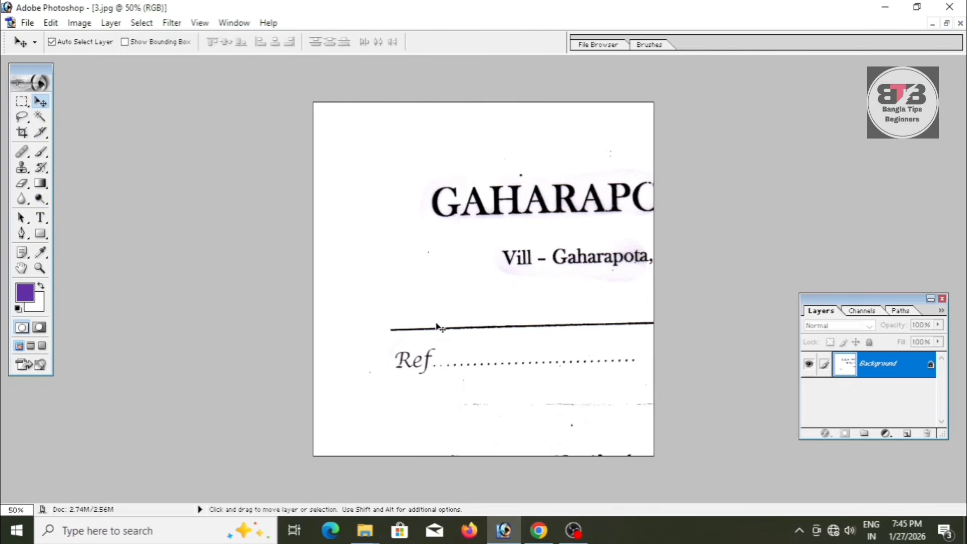
{"action": "scroll", "coordinate": [439, 327], "scroll_direction": "down", "scroll_amount": 1}
{"action": "scroll", "coordinate": [439, 327], "scroll_direction": "up", "scroll_amount": 1}
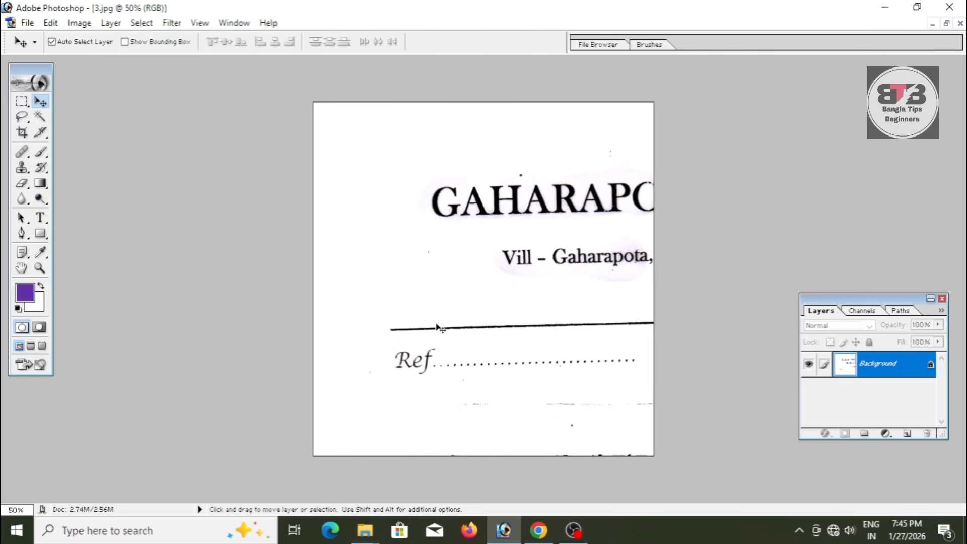